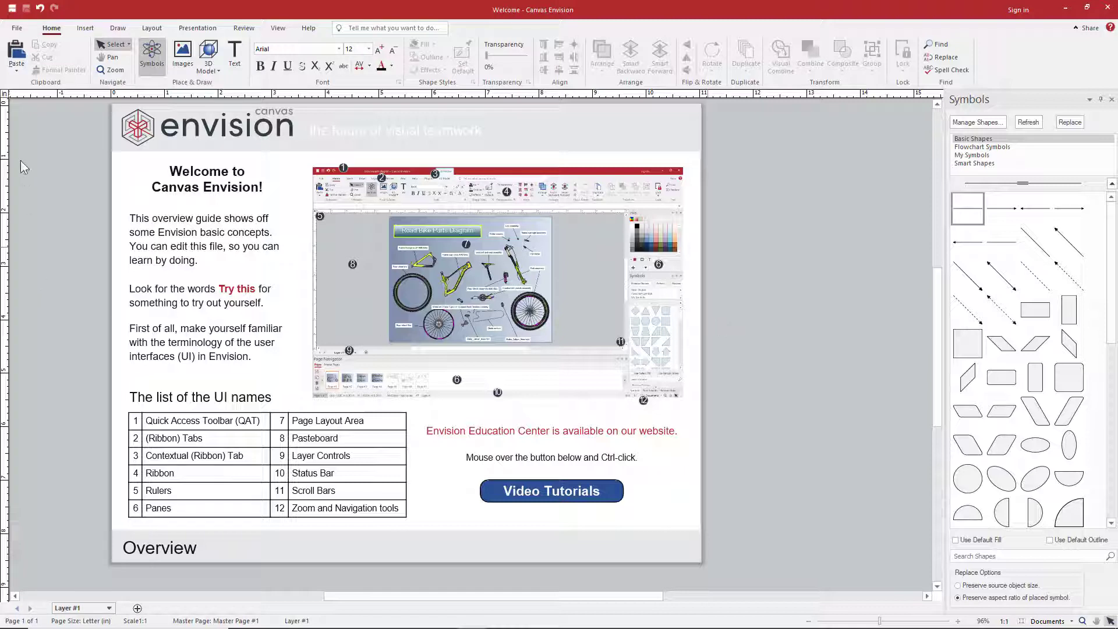
Turn on the Page Navigator from the View tab, then dock it narrower on the left
left_click(278, 31)
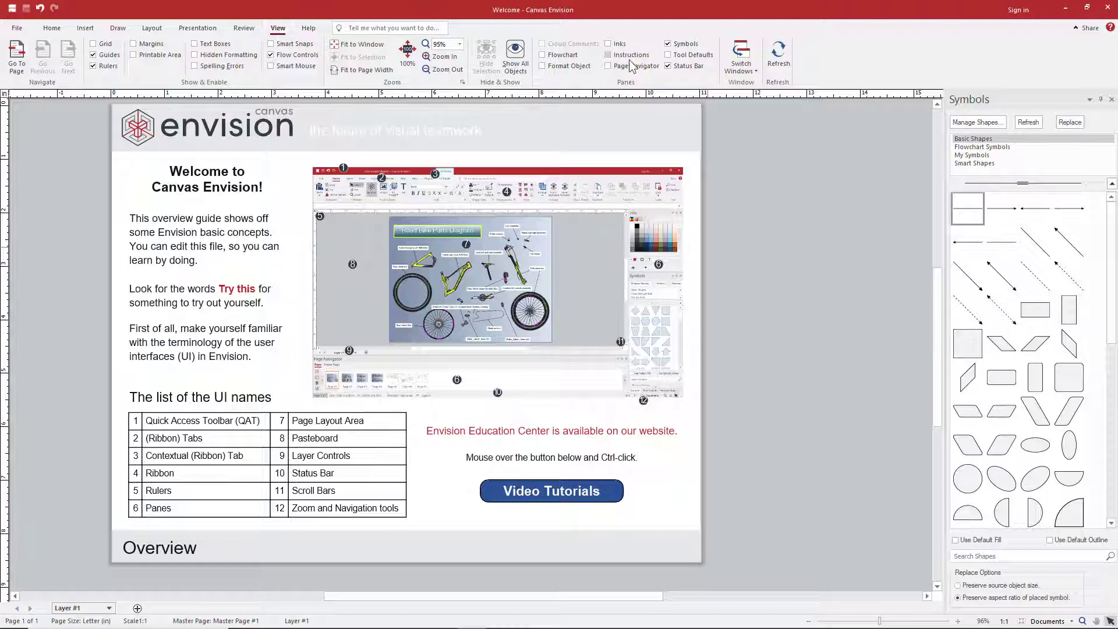
left_click(609, 68)
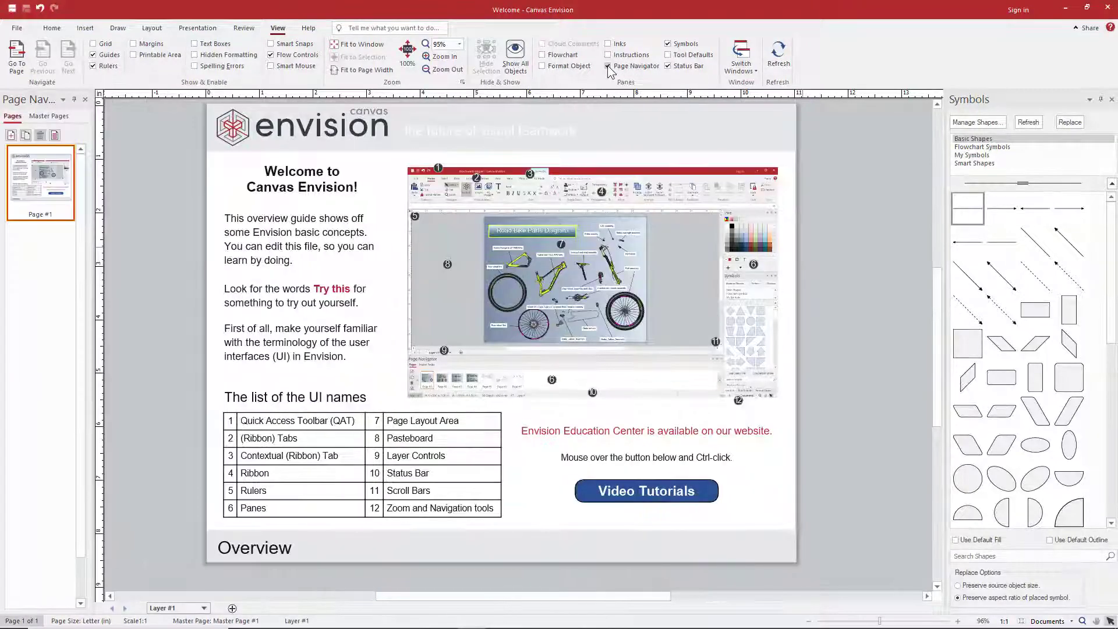
left_click_drag(44, 103, 557, 108)
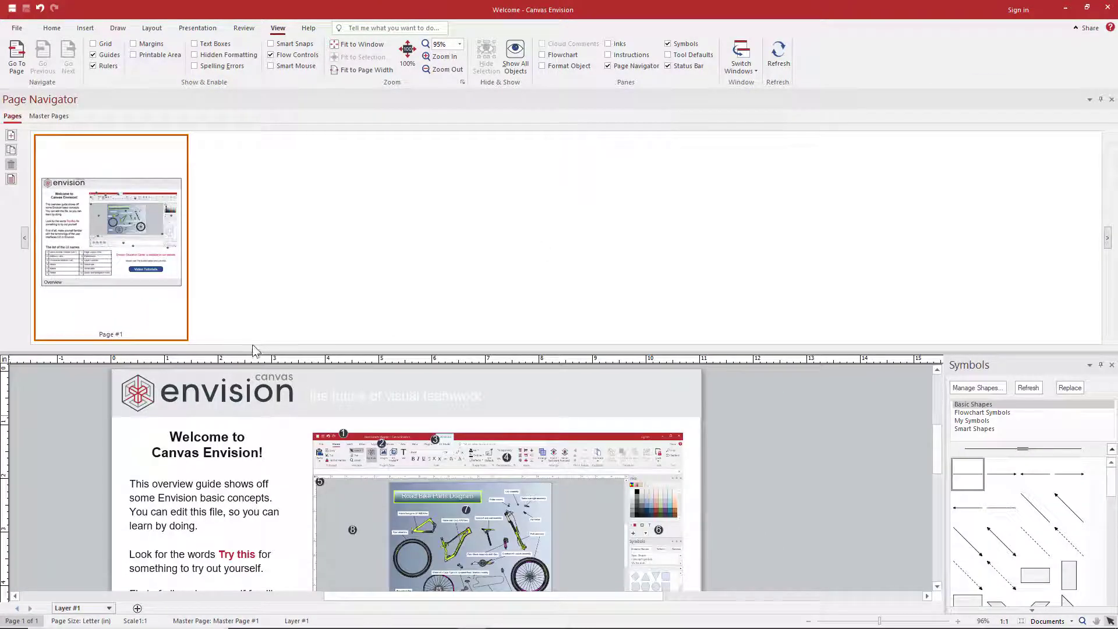
left_click_drag(49, 115, 239, 189)
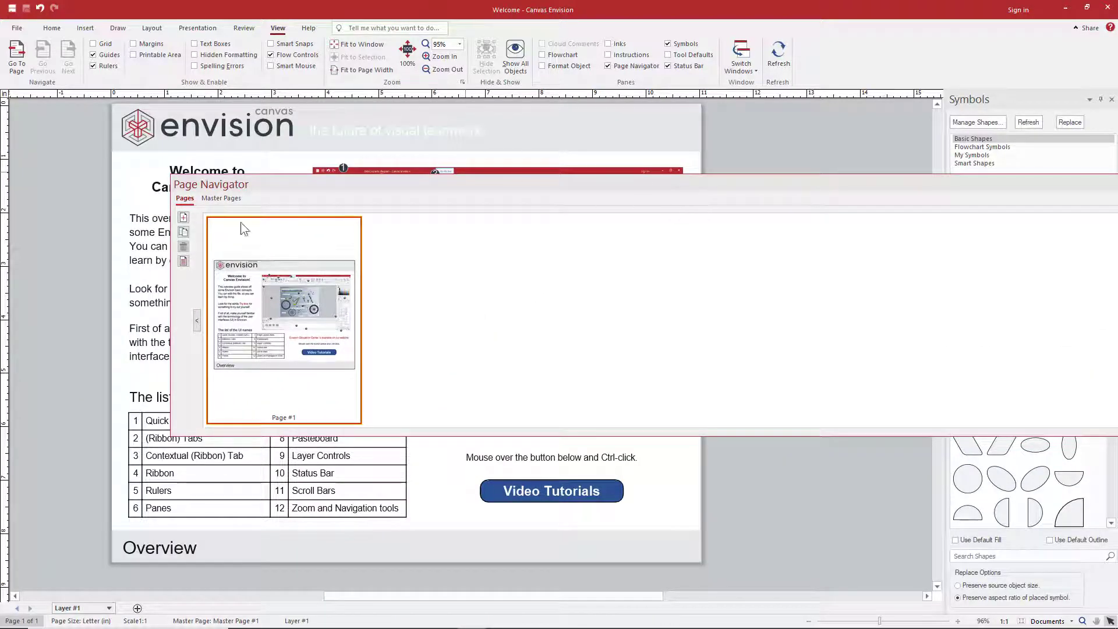
left_click_drag(199, 204, 21, 351)
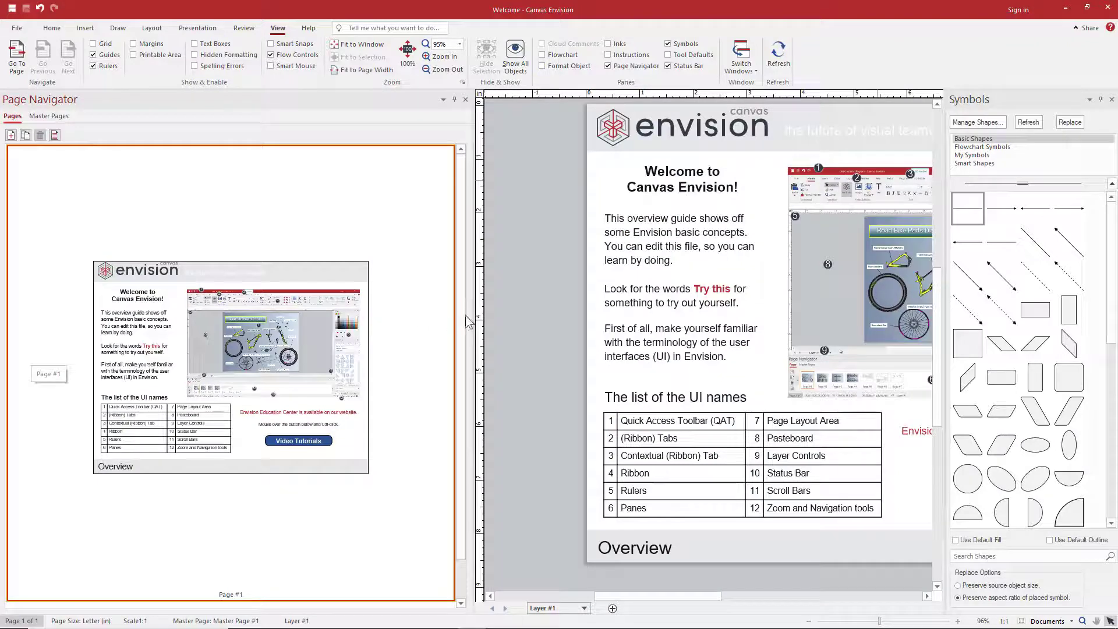
left_click_drag(470, 323, 107, 352)
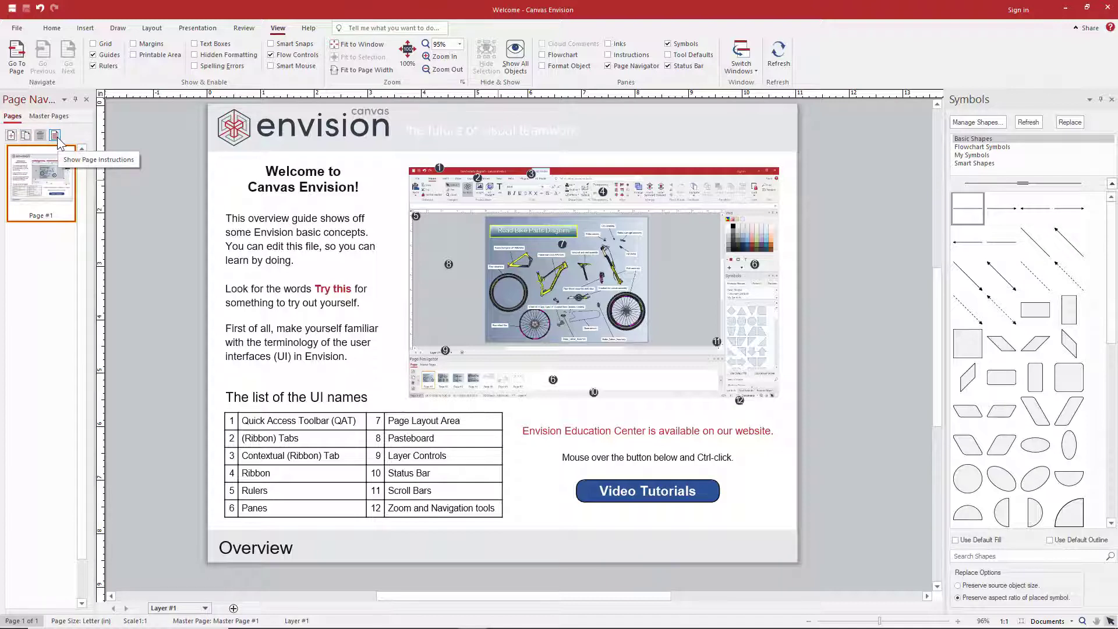
Add a blank Page #2 and open the 3D model dialog from the main editing tab
left_click(11, 135)
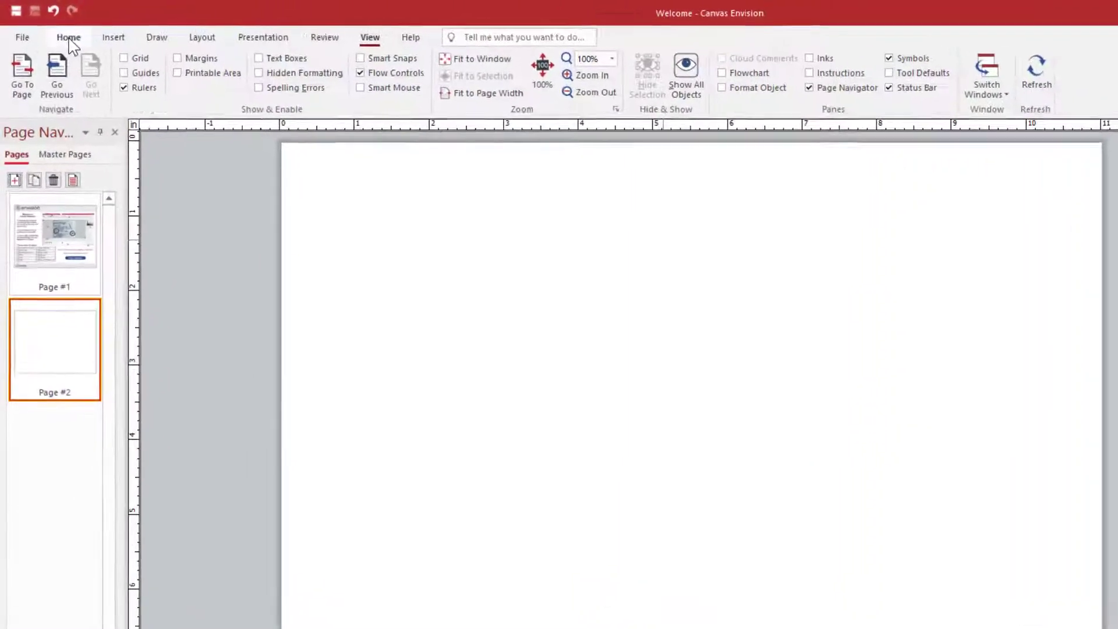
left_click(52, 29)
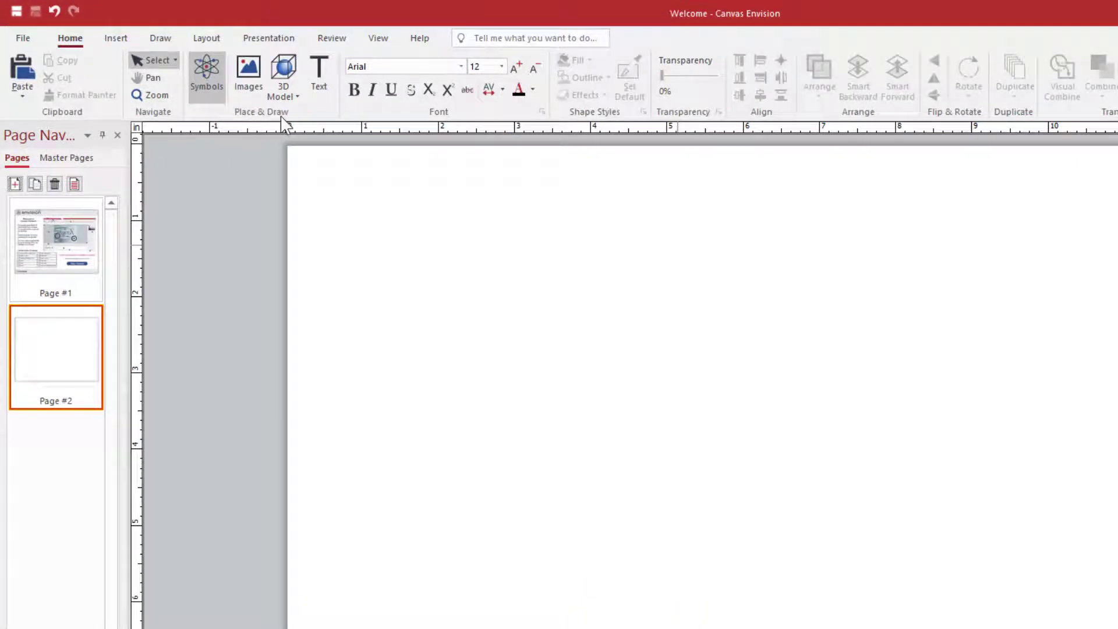
left_click(288, 73)
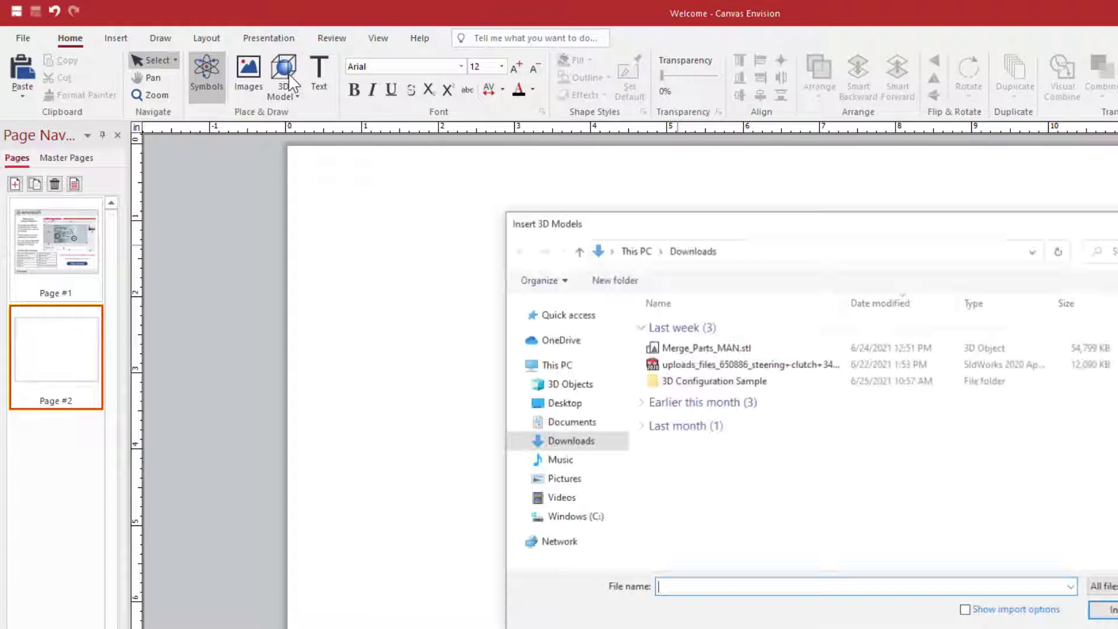
Close that dialog and reopen Insert 3D Models from the Insert tab on Downloads
left_click(1039, 221)
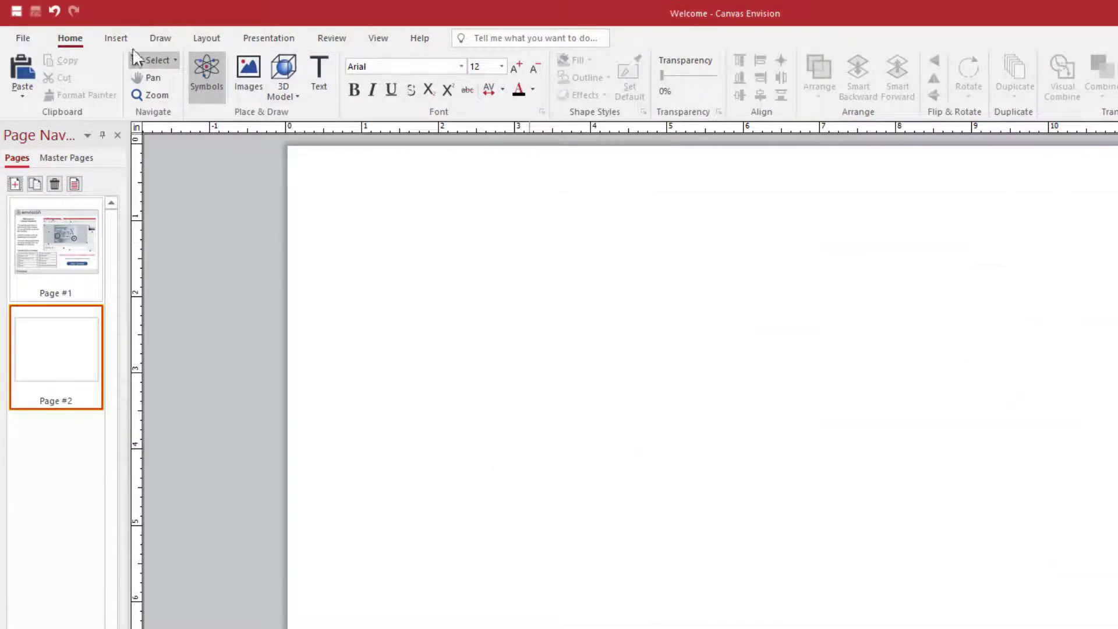
left_click(116, 39)
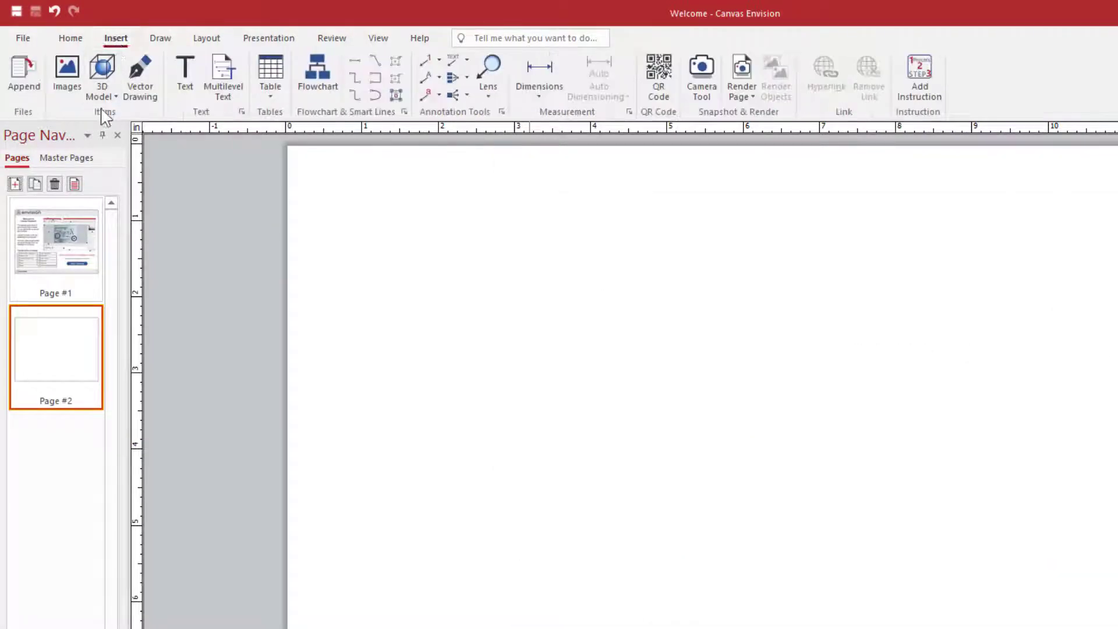
left_click(102, 71)
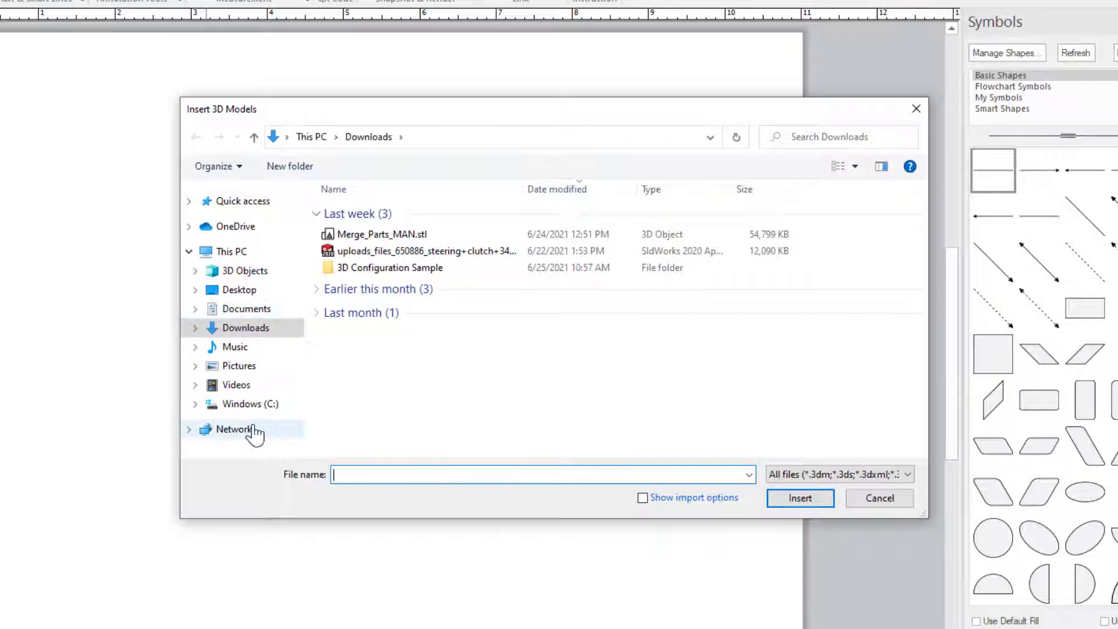
Review the supported 3D file types and keep the filter on All files
left_click(789, 474)
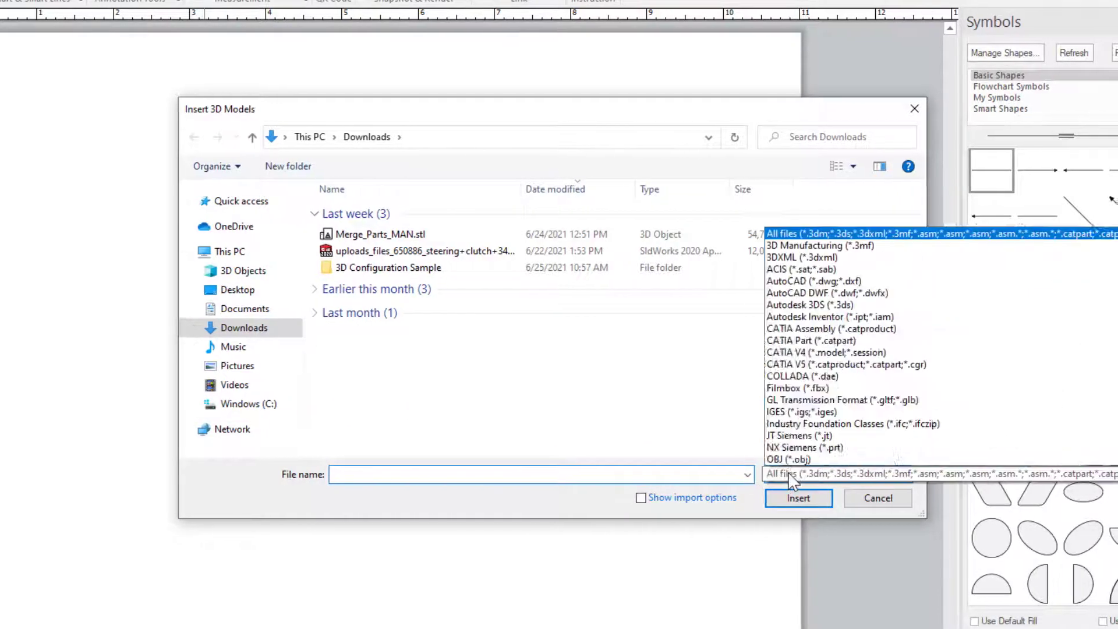
left_click_drag(1117, 170, 1085, 253)
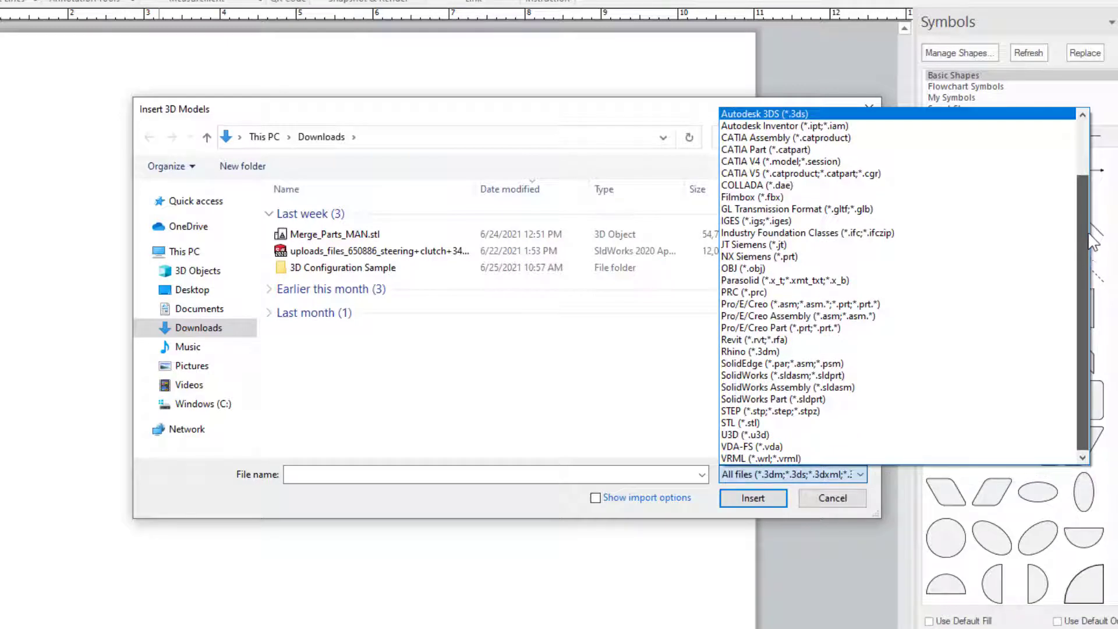
left_click_drag(1091, 241, 1094, 172)
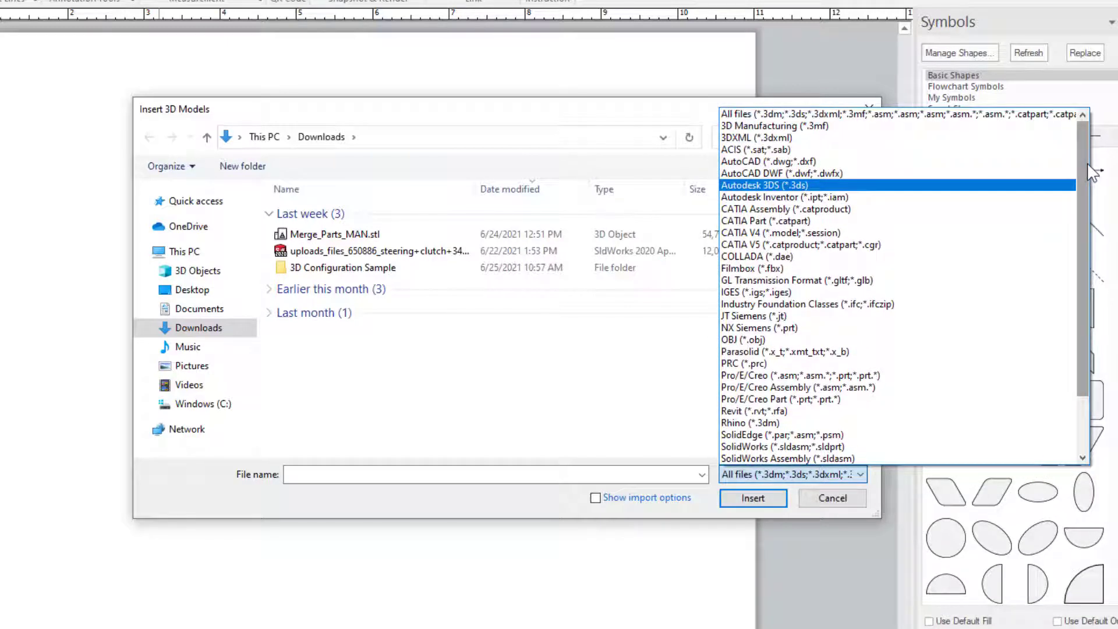
left_click(801, 114)
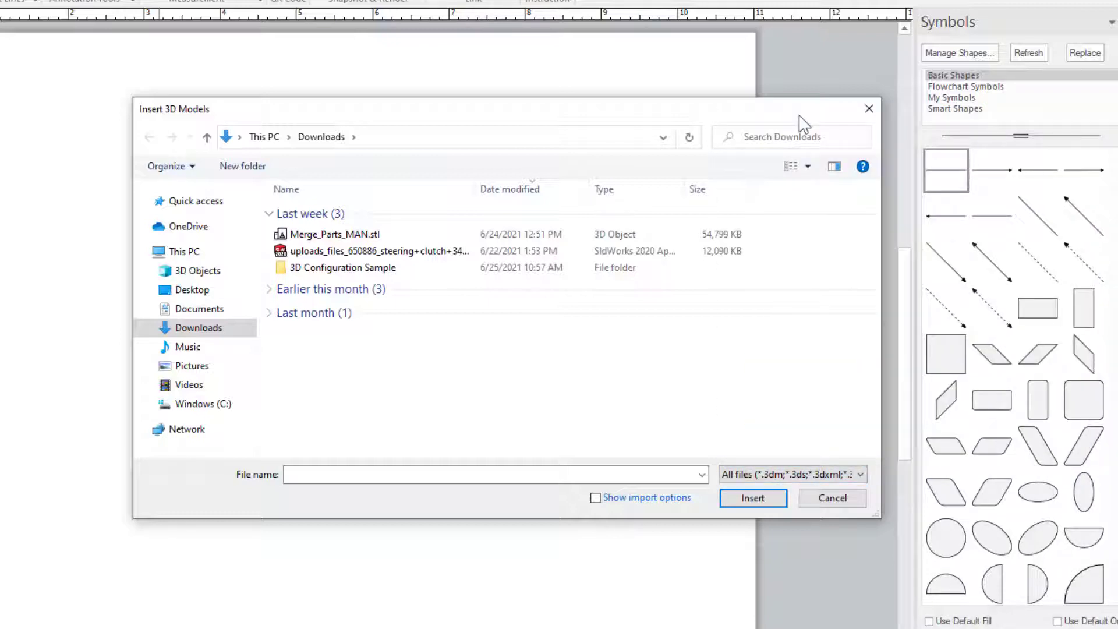
Insert the steering+clutch STEP file from Downloads onto Page #2
left_click(380, 251)
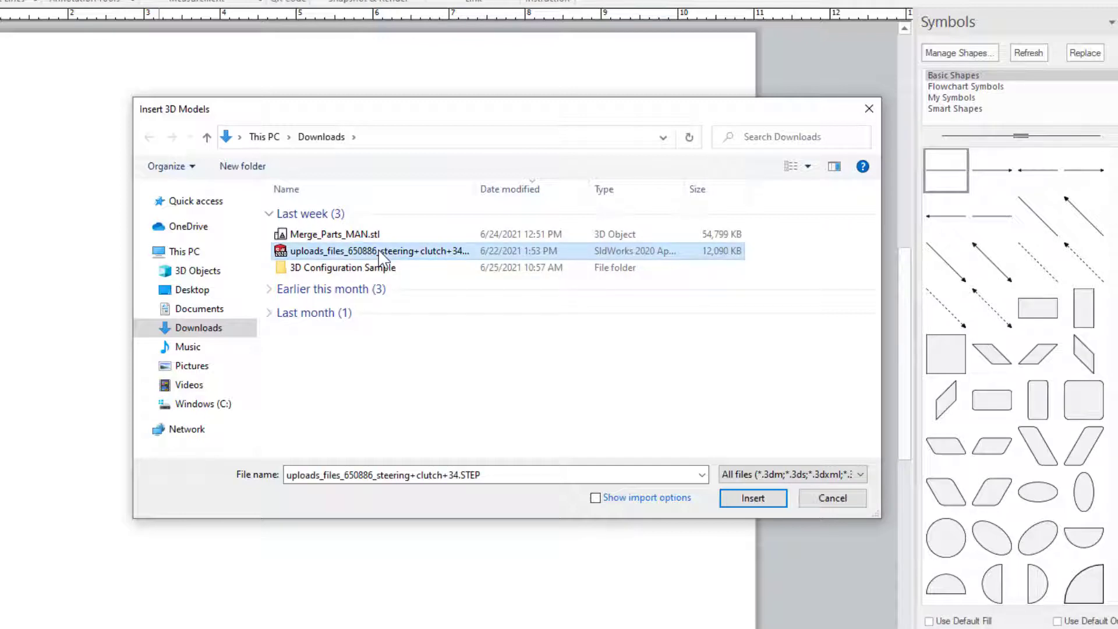
left_click(480, 475)
double_click(468, 253)
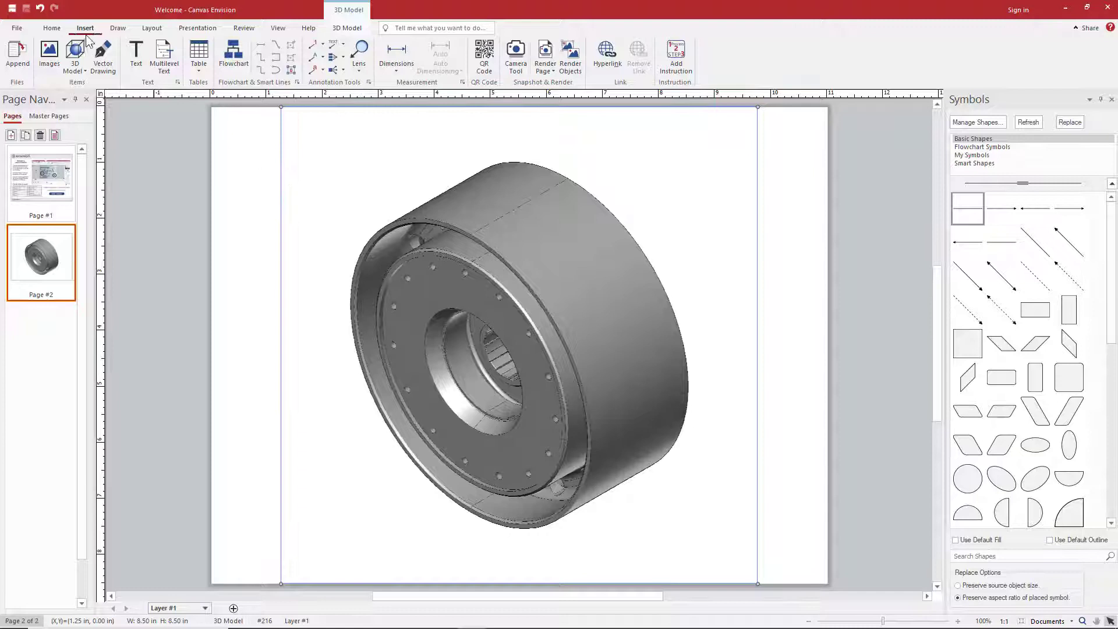
Re-insert the steering+clutch STEP file with import options, Fit to page off at 8.50 in
left_click(75, 51)
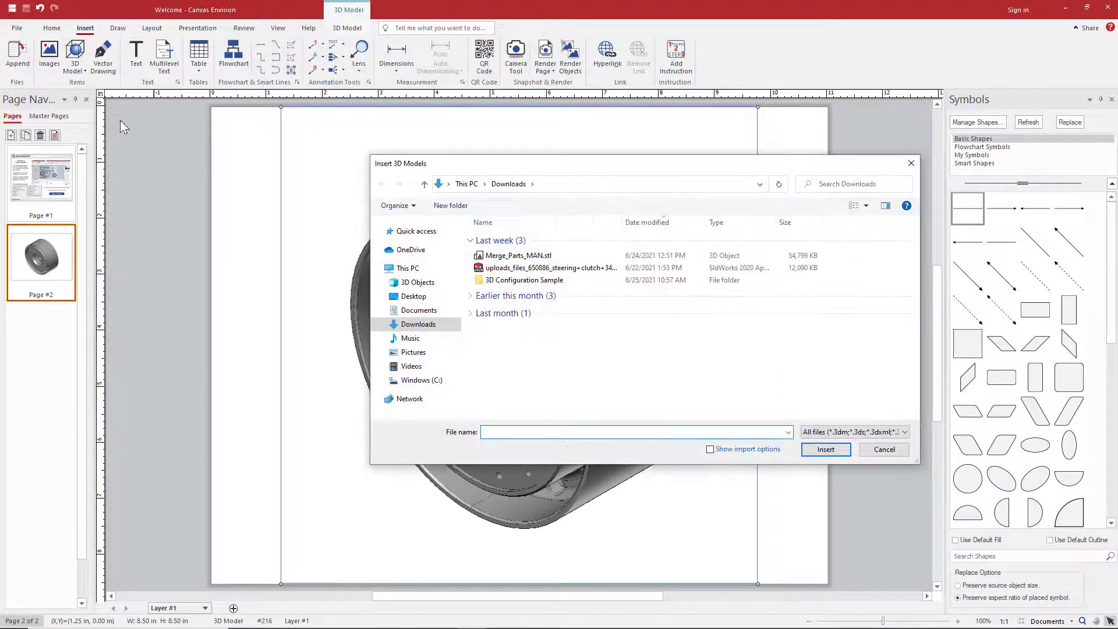
left_click(615, 270)
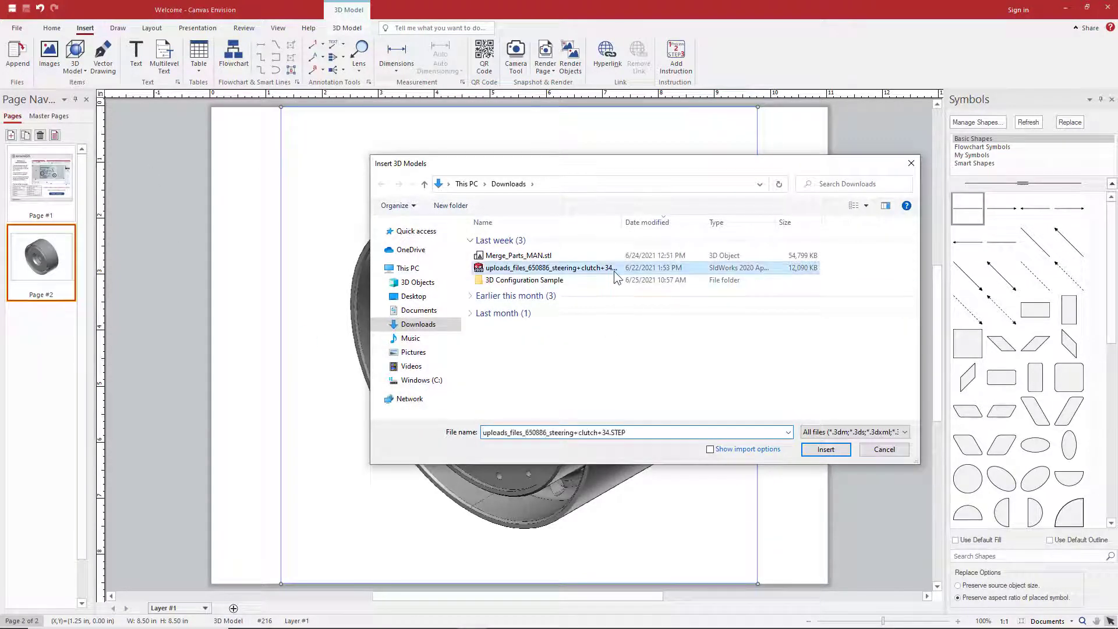
left_click(711, 449)
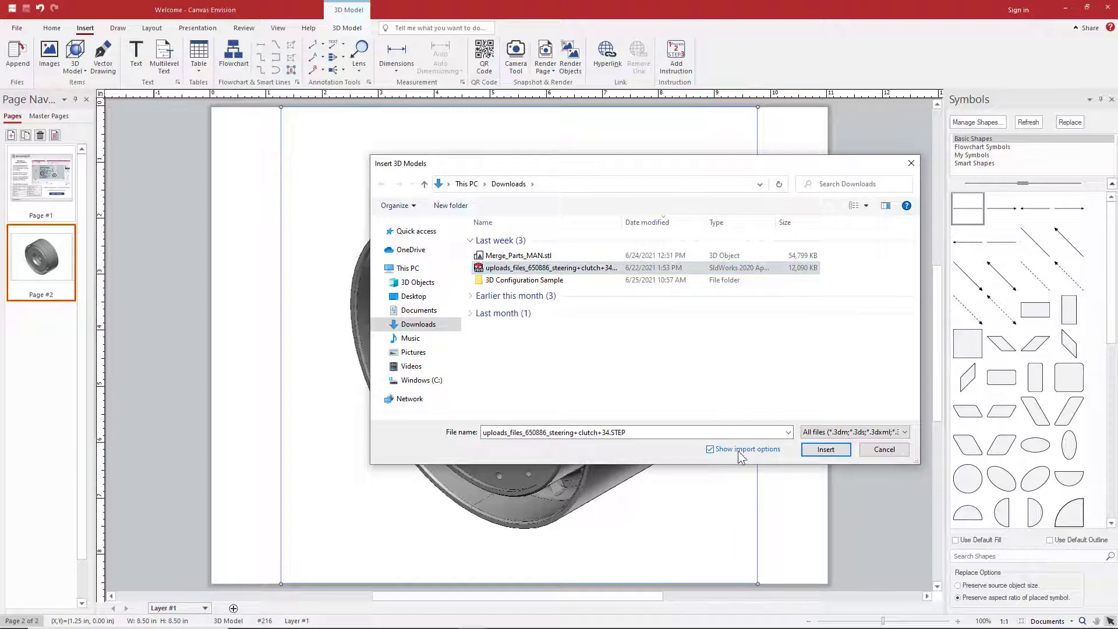
left_click(821, 450)
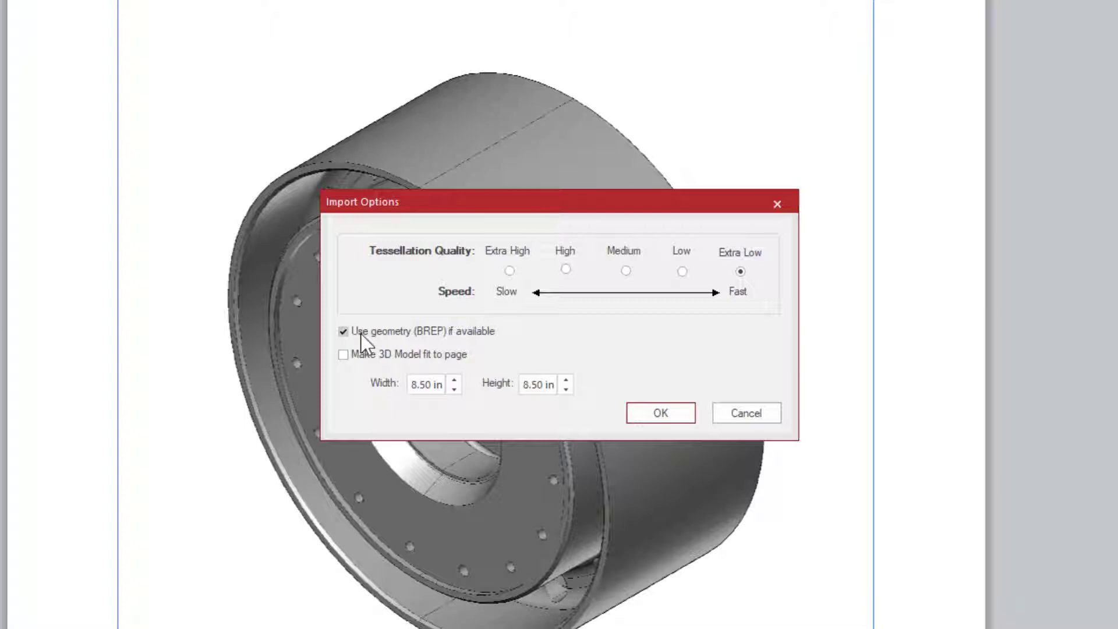
left_click(359, 356)
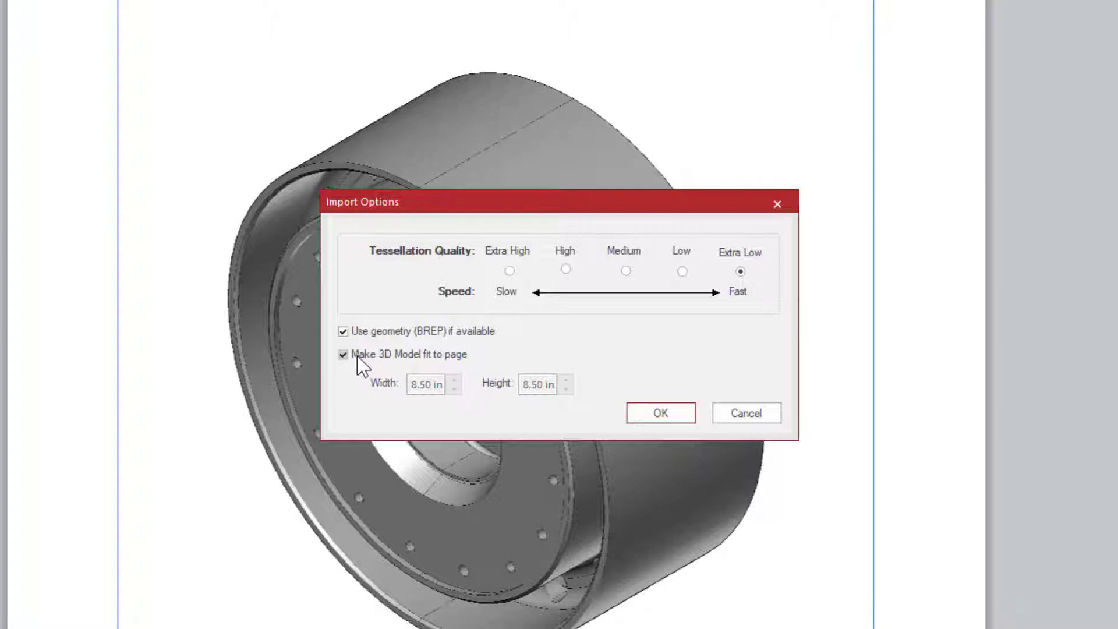
left_click(358, 356)
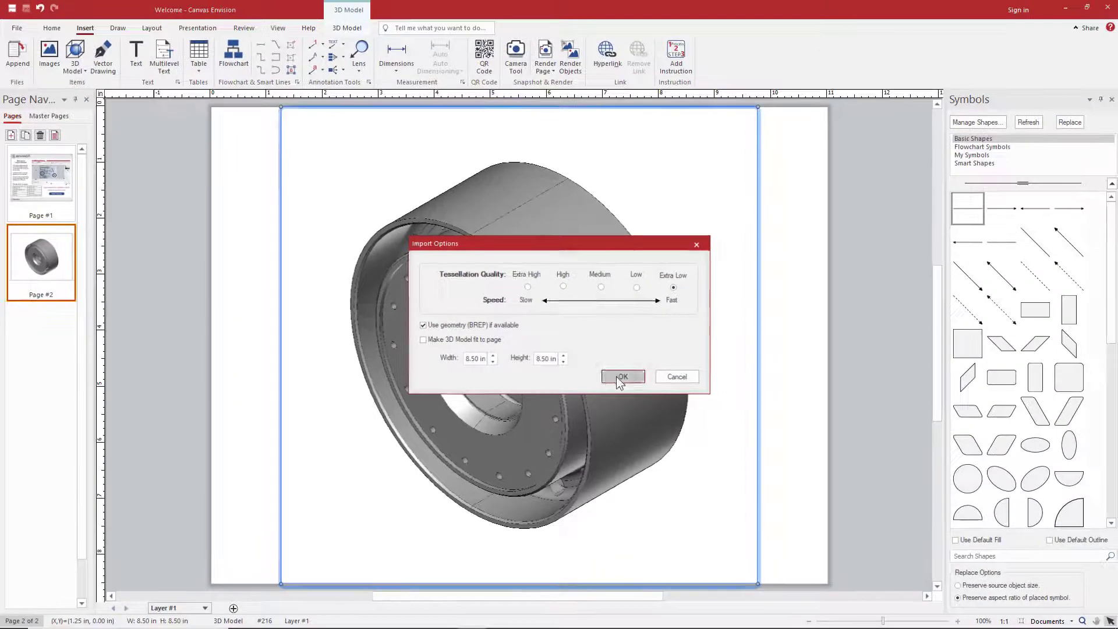
Accept the clutch import settings, then insert Shock Absorber with 4 Configurations.SLDASM
left_click(658, 410)
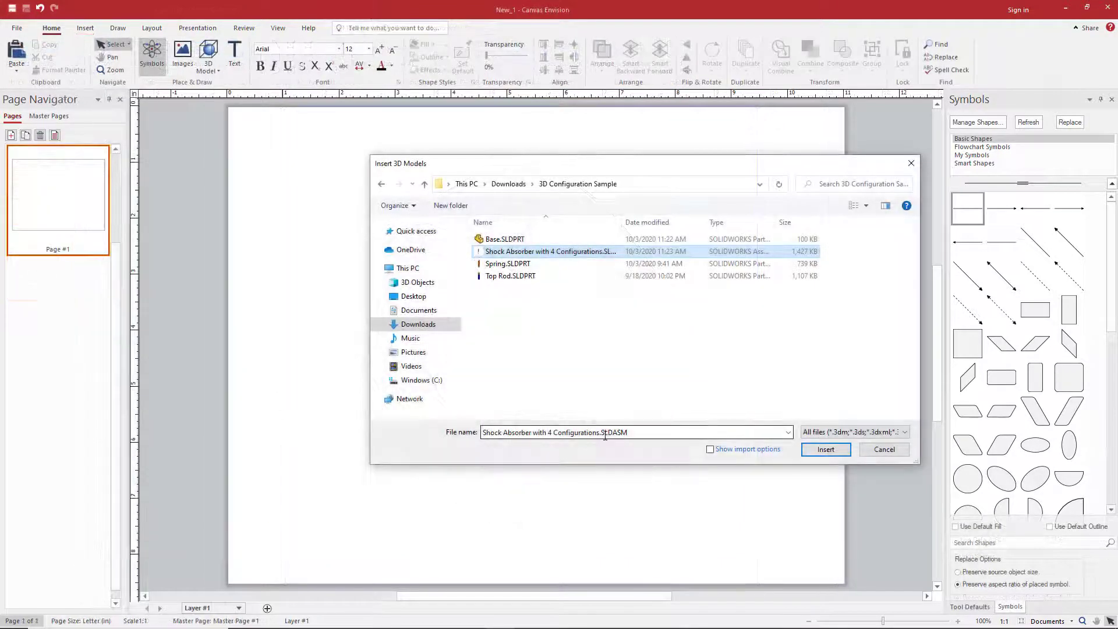
left_click(830, 450)
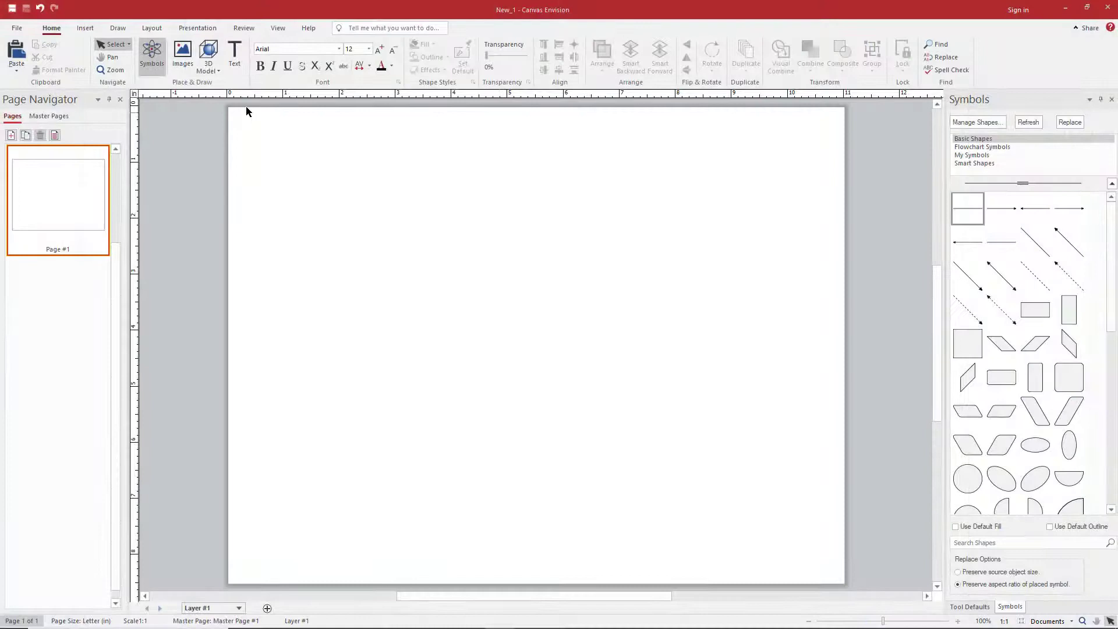
left_click(208, 54)
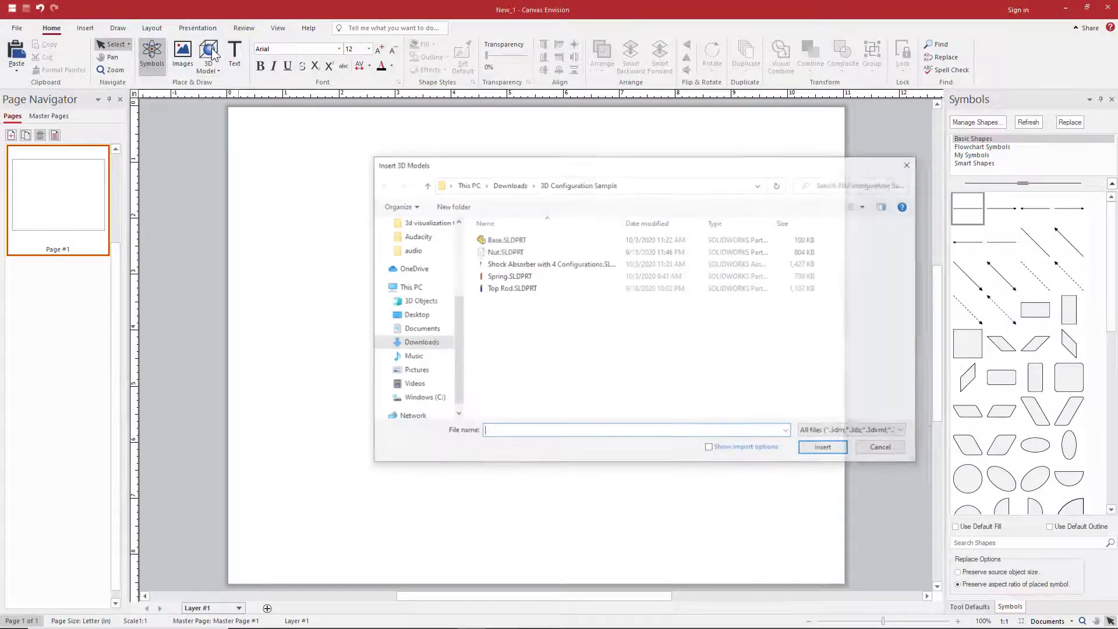
left_click(507, 264)
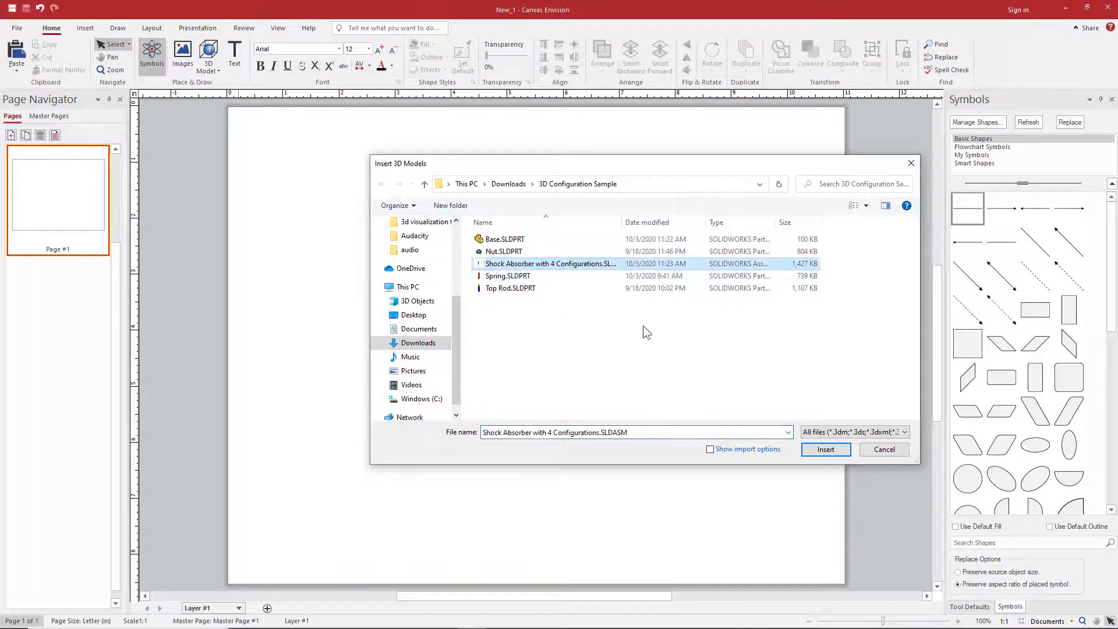
left_click(833, 455)
Import the shock absorber with Sweep 12, Sweep 6 and Sweep 8 configurations ticked
left_click(848, 450)
left_click(465, 284)
left_click(465, 292)
left_click(465, 300)
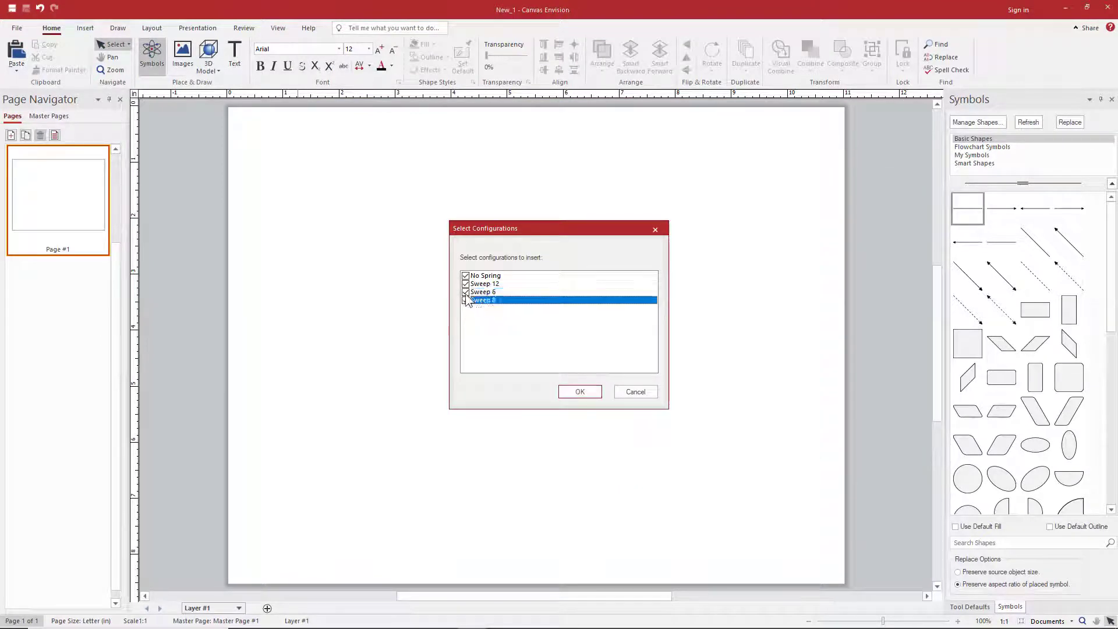
left_click(585, 392)
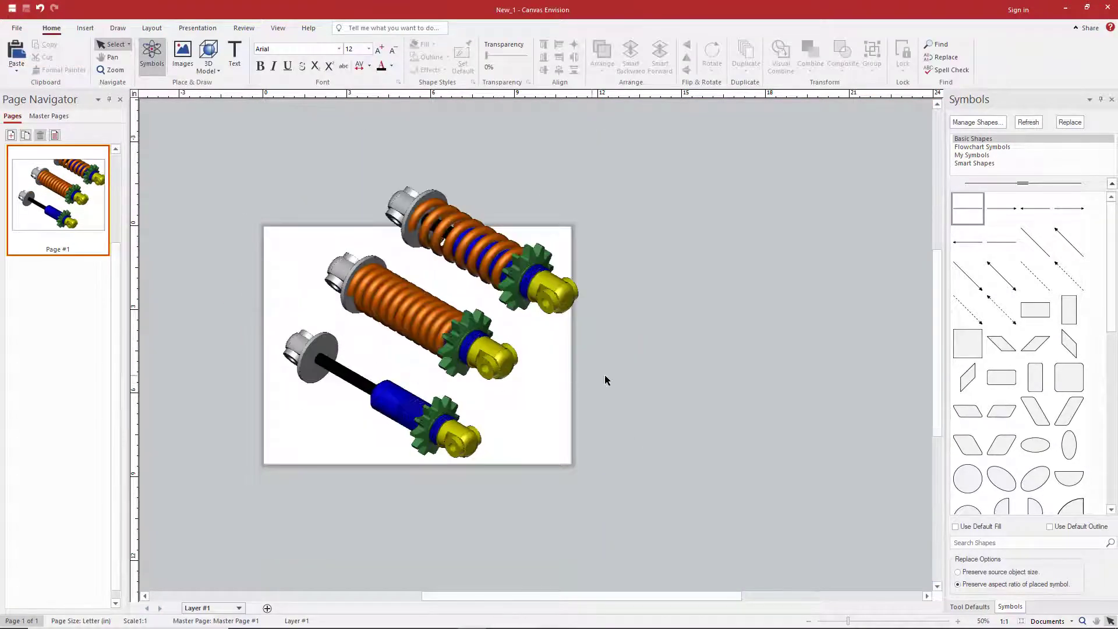
Re-import the shock absorber at Medium tessellation with No Spring, Sweep 12 and Sweep 8
scroll(583, 402, "up", 2, "ctrl")
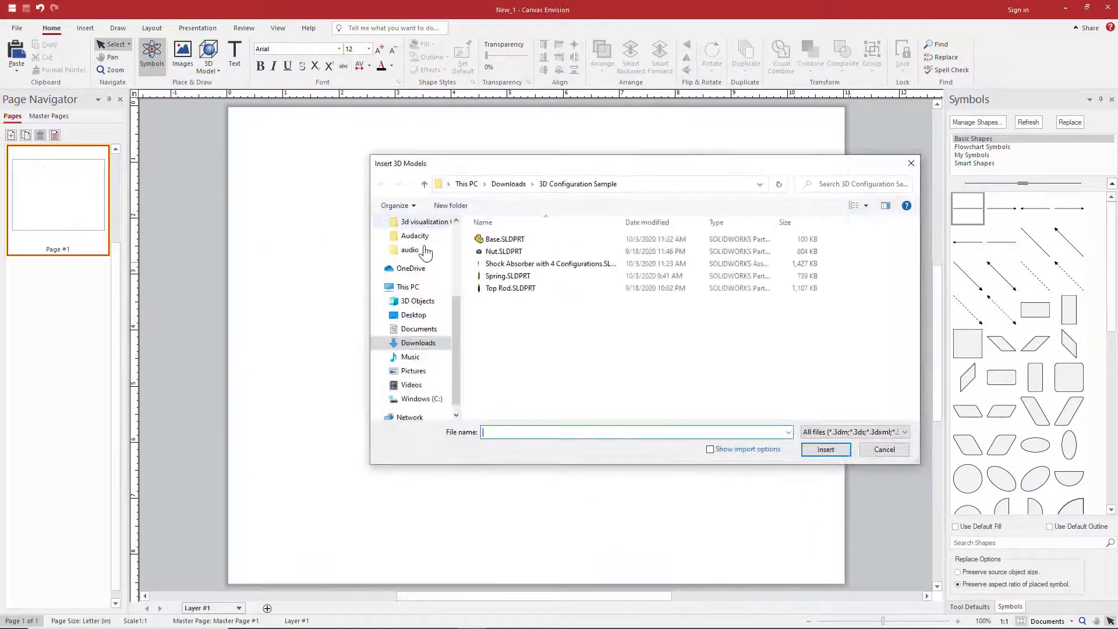
left_click(734, 450)
left_click(522, 264)
left_click(837, 453)
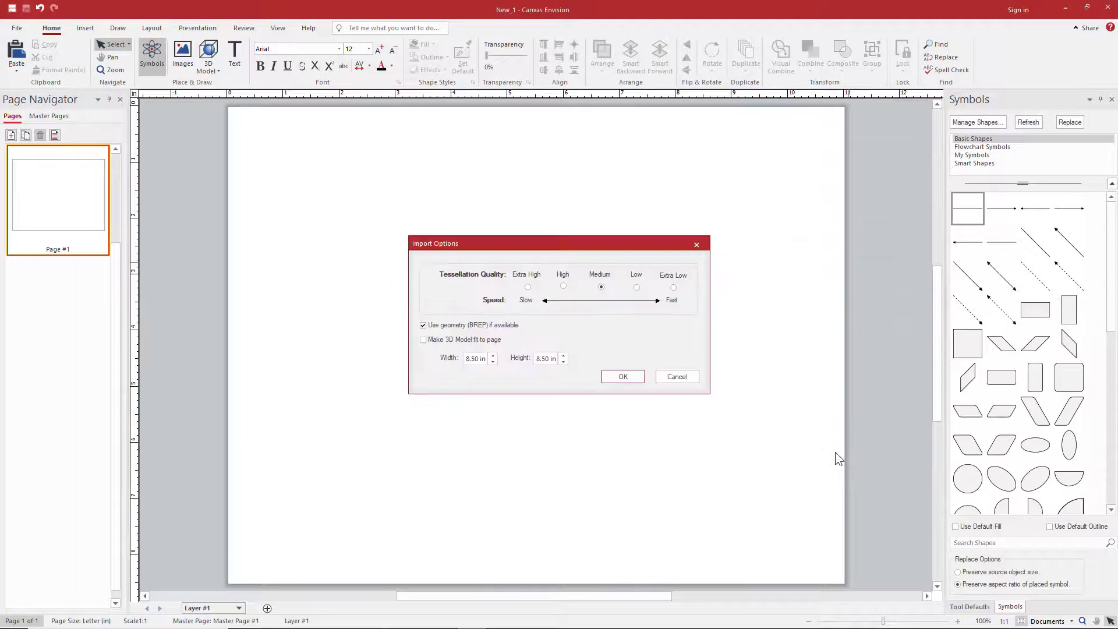
left_click(622, 376)
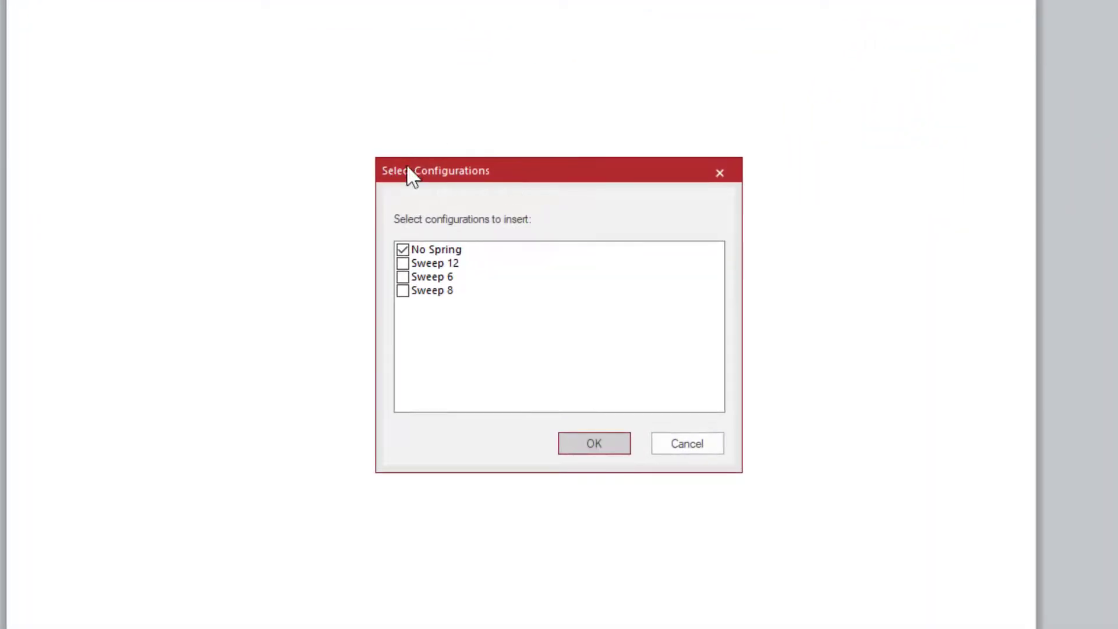
left_click(402, 264)
left_click(403, 291)
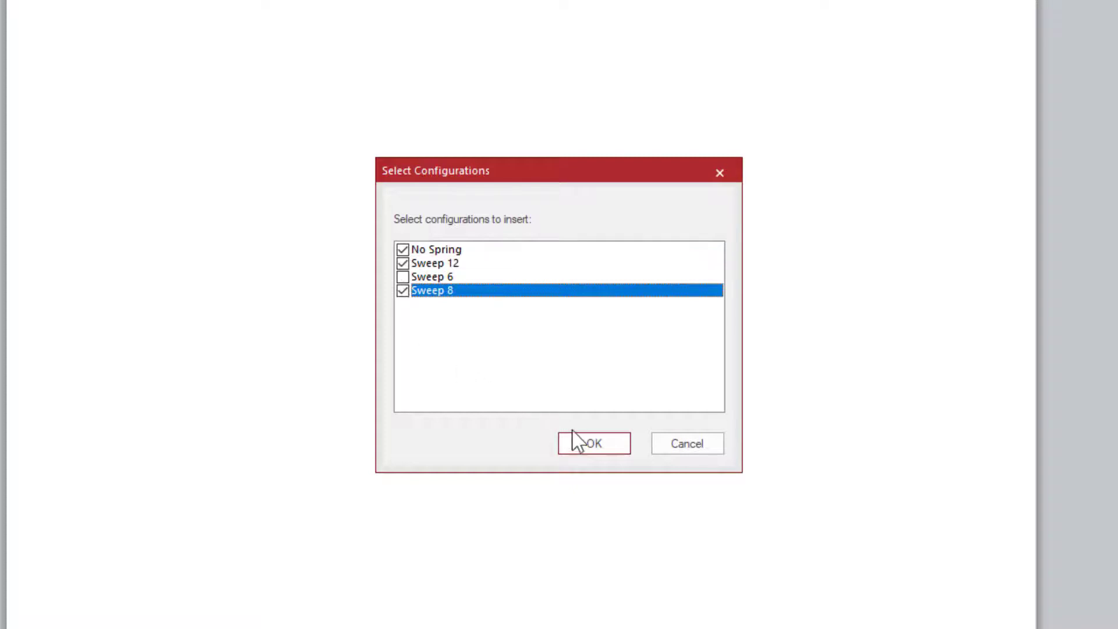
left_click(593, 443)
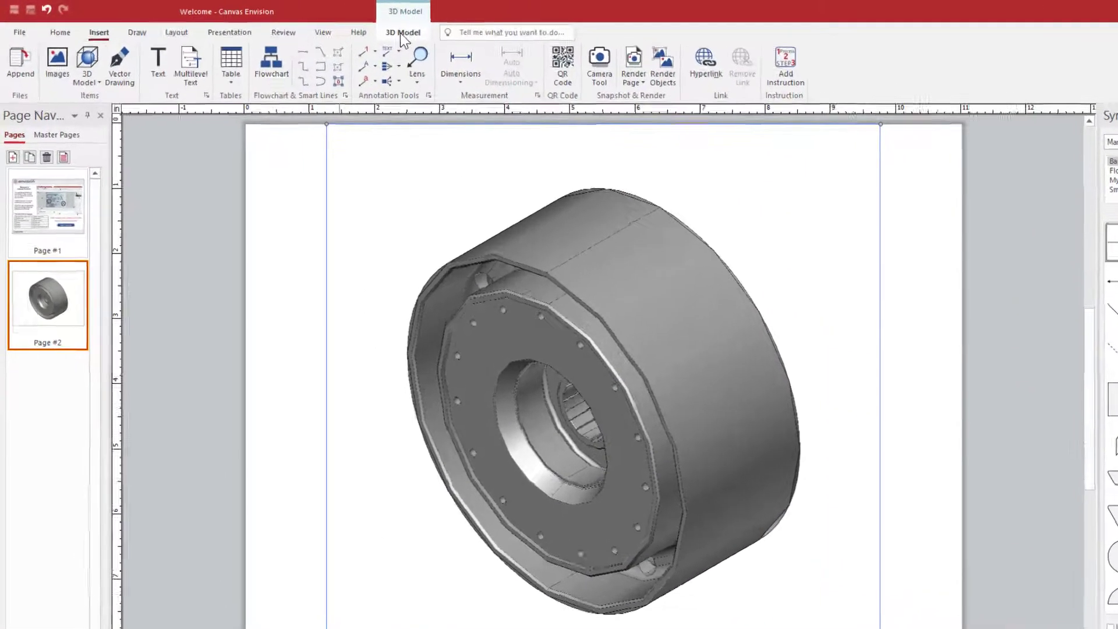
Show the 3D Model contextual tab, with Edges Only vectorizing at High quality
left_click(345, 28)
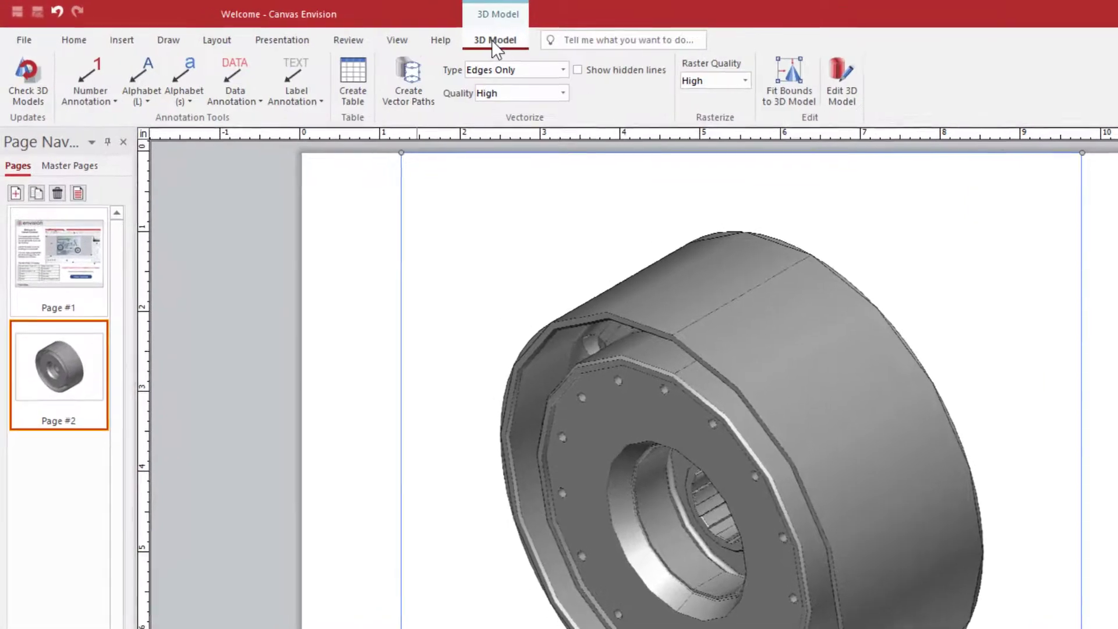